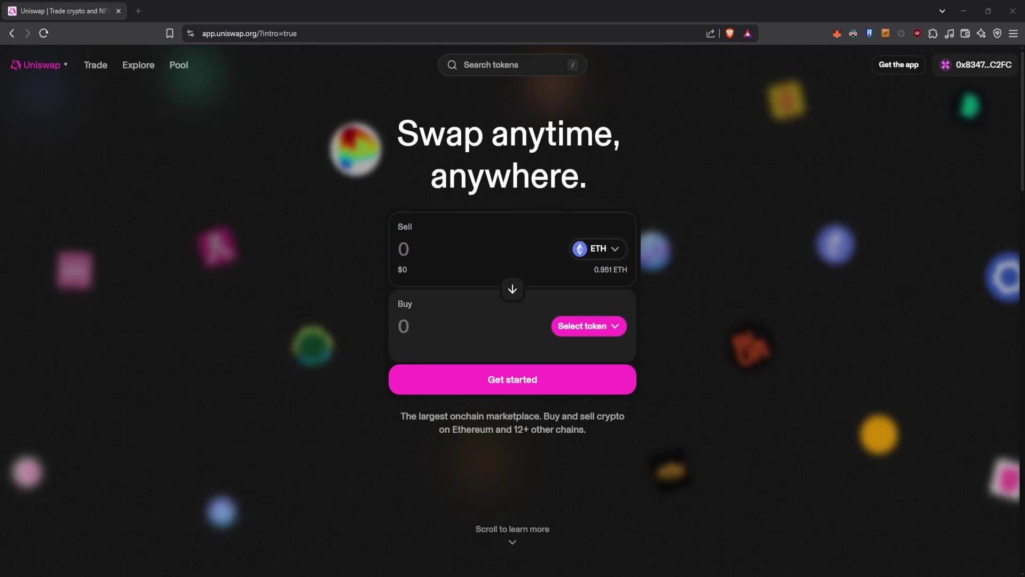
Go to the liquidity pool section and start creating a new position
click(173, 75)
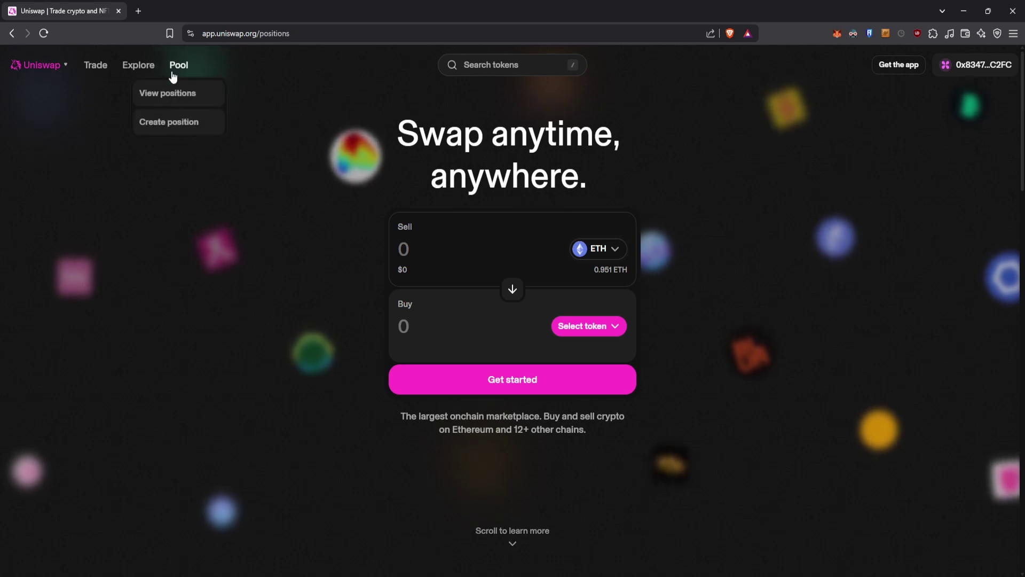
mouse_move(181, 72)
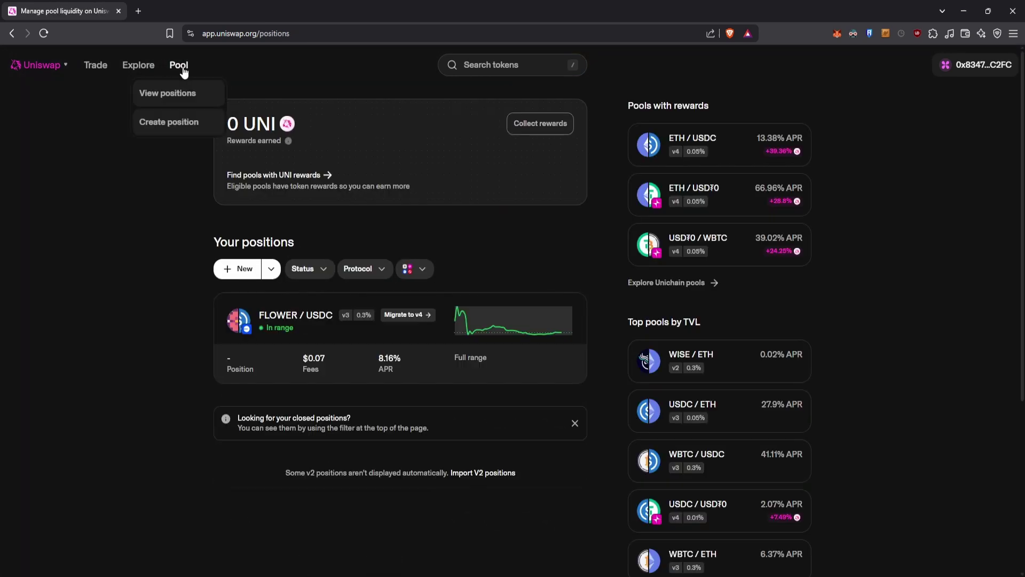
click(169, 120)
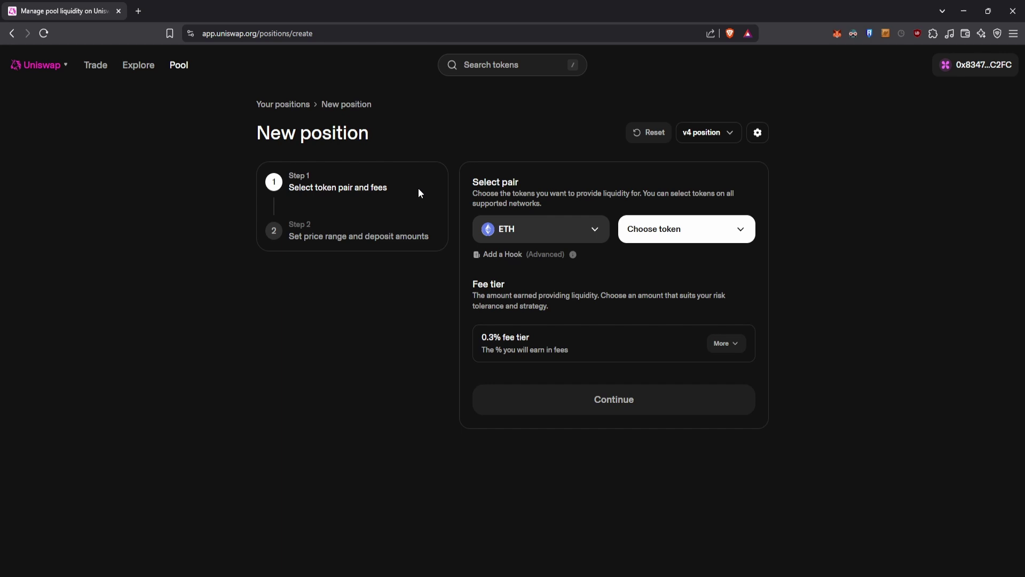
Search the tokens for "flower" and pair Flower (0x3E12...b380) on Base with USDC for the new position
click(530, 235)
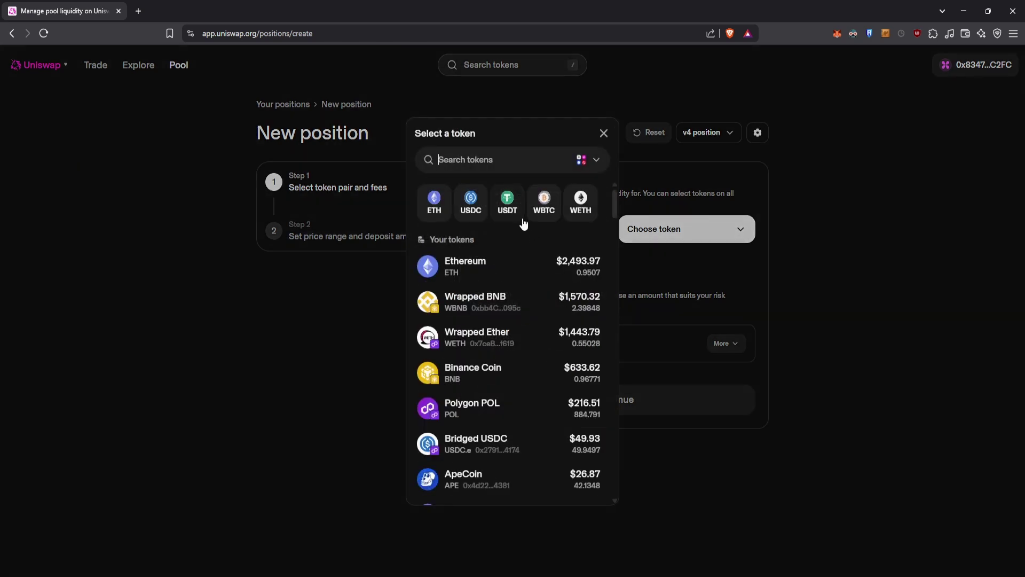
text(flower)
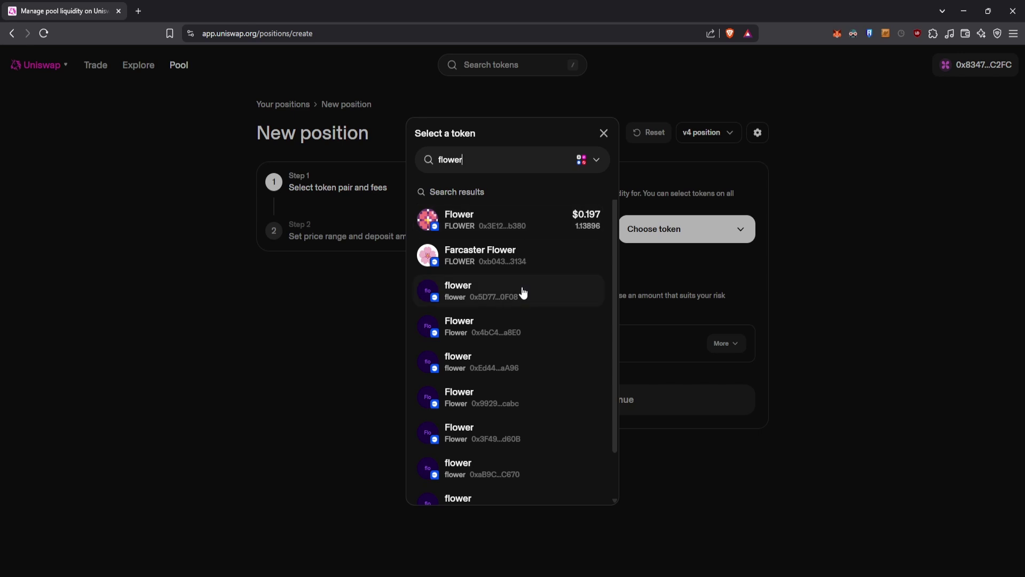
scroll(511, 363, down, 1)
scroll(525, 315, up, 1)
click(521, 227)
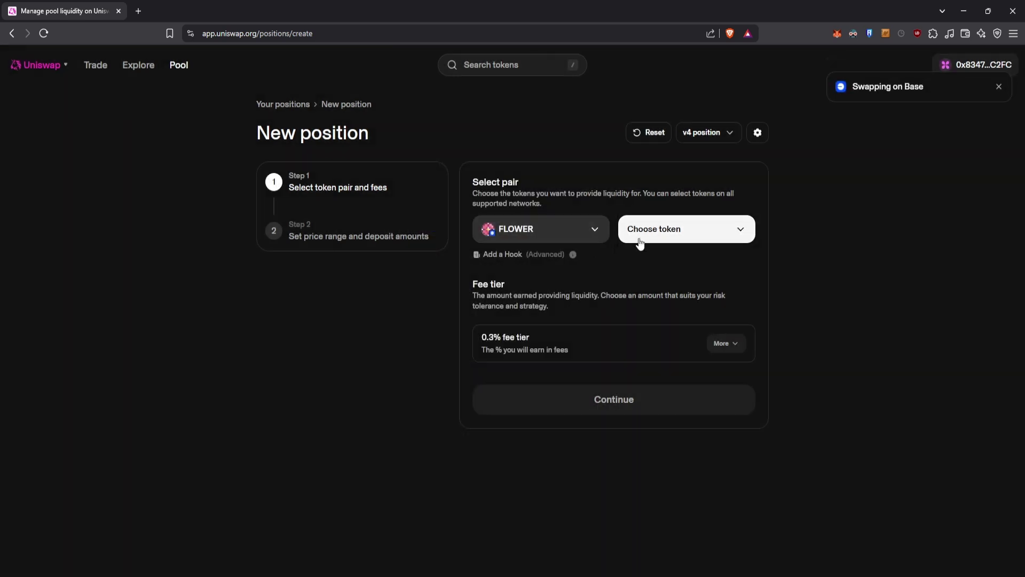
click(653, 230)
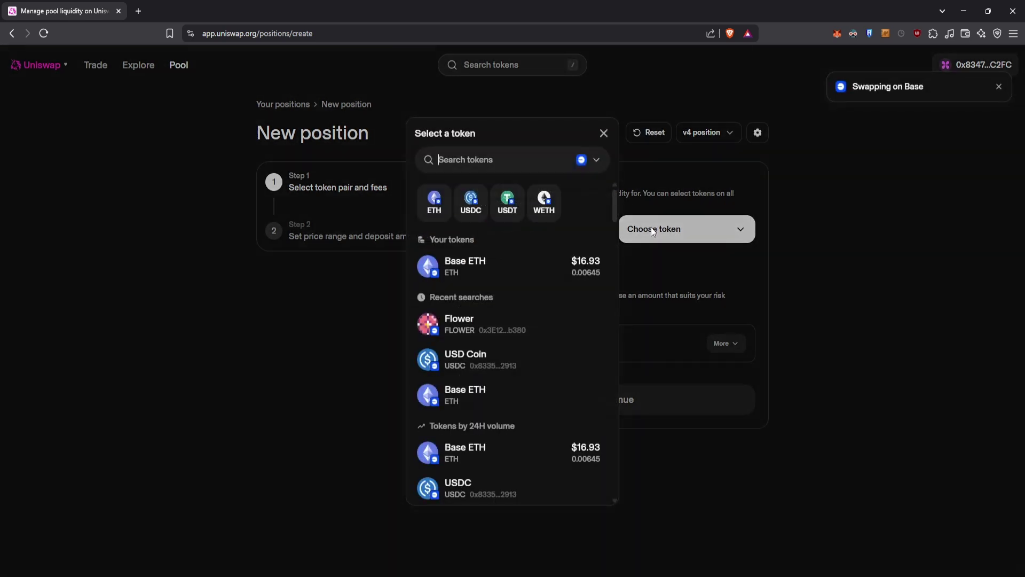
click(481, 219)
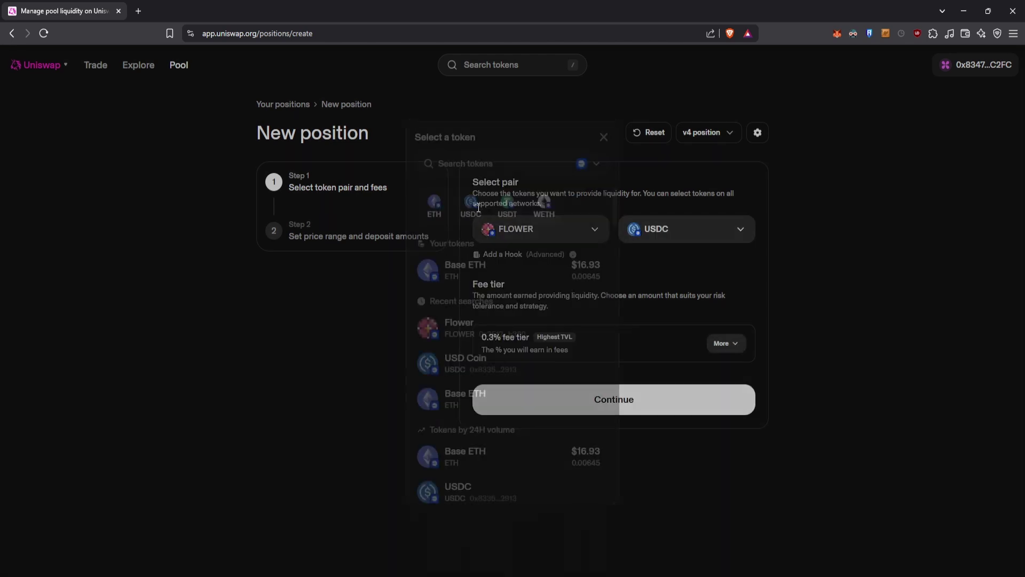
Switch the new FLOWER/USDC position to v3 and continue with the 0.3% fee tier to the price range and deposit settings
click(714, 138)
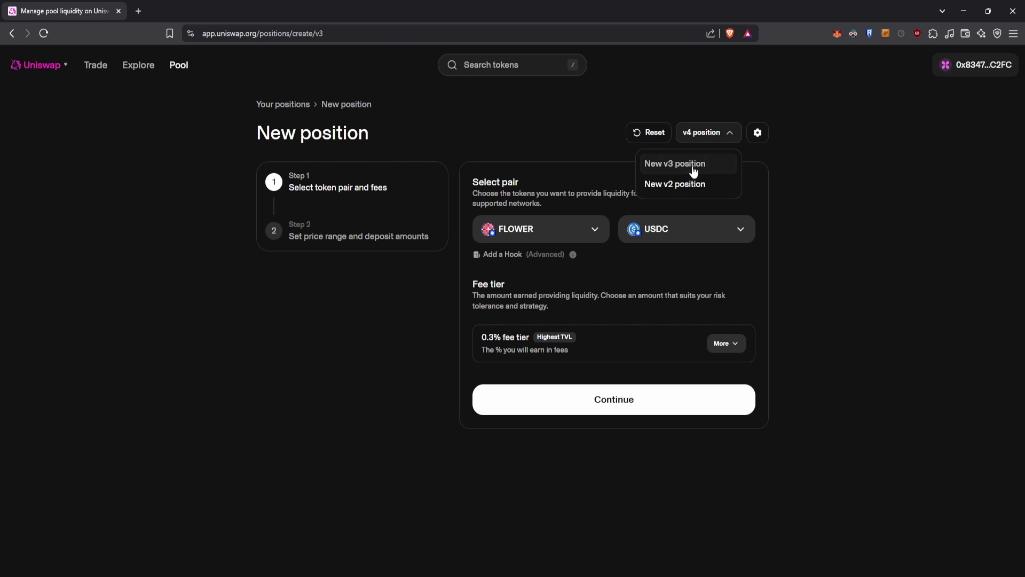
click(695, 167)
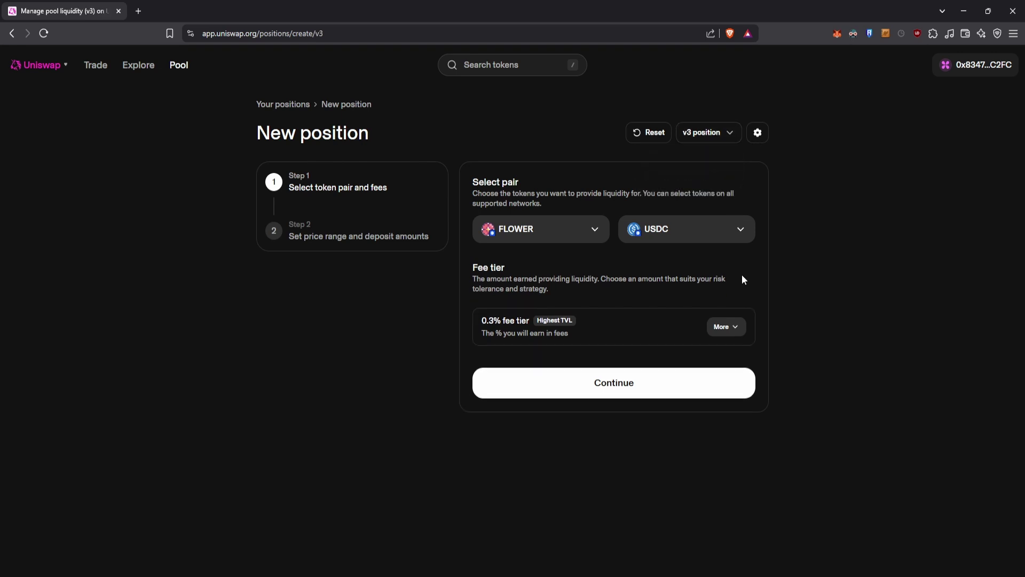
click(680, 384)
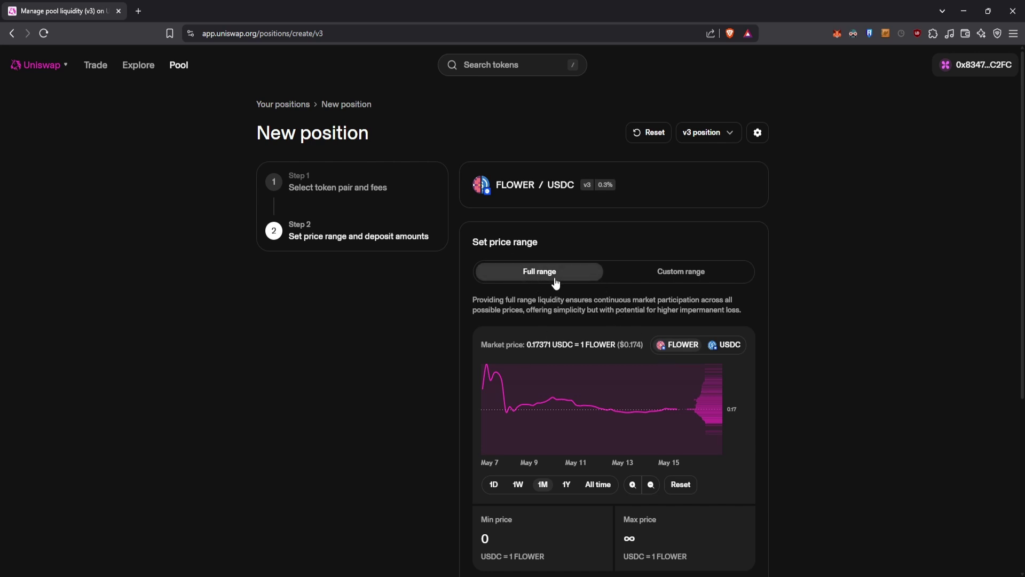
Review the full-range minimum and maximum prices and the FLOWER and USDC deposit fields
scroll(556, 283, down, 4)
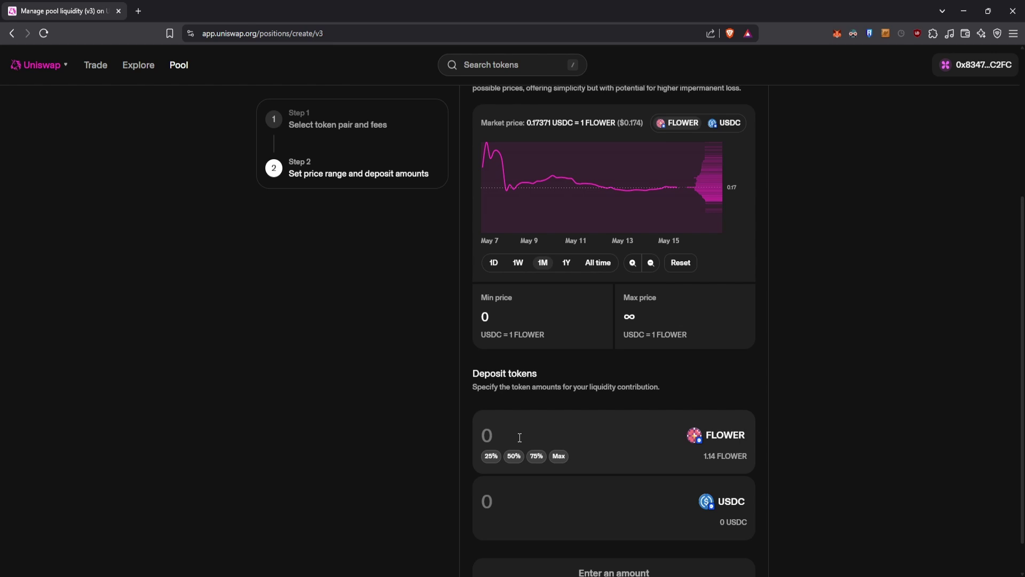
scroll(466, 417, down, 1)
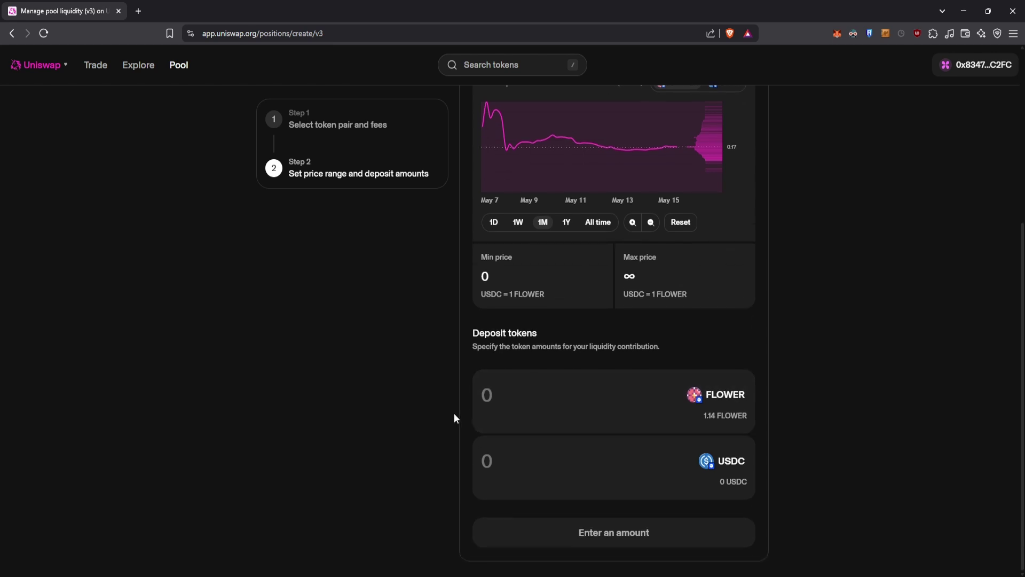
mouse_move(487, 394)
Switch to Merkl and examine the FLOWER rewards earned across the lower ranks of the UniswapV3 FLOWER-USDC 0.3% leaderboard
drag(129, 108, 225, 12)
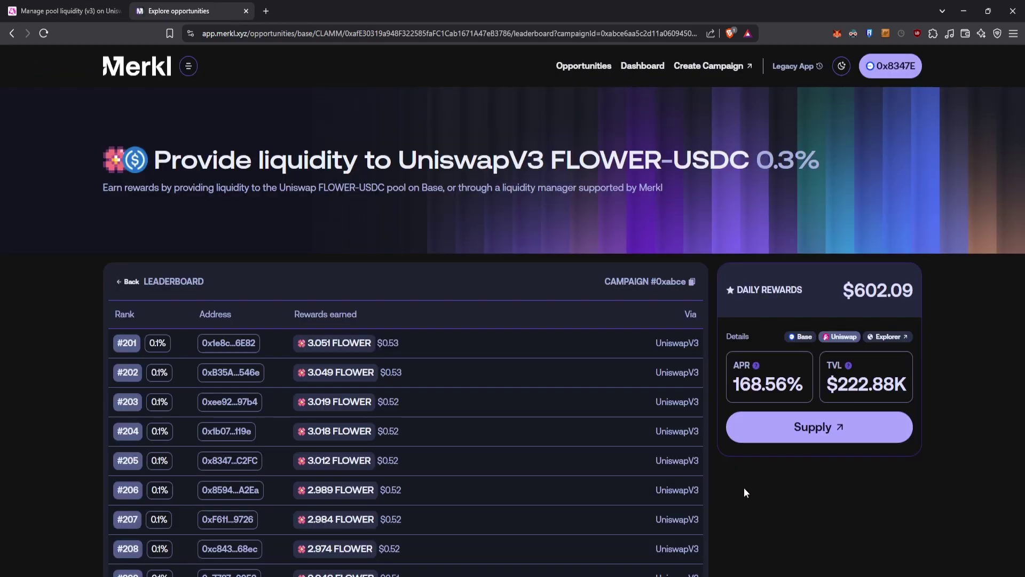
scroll(634, 400, down, 20)
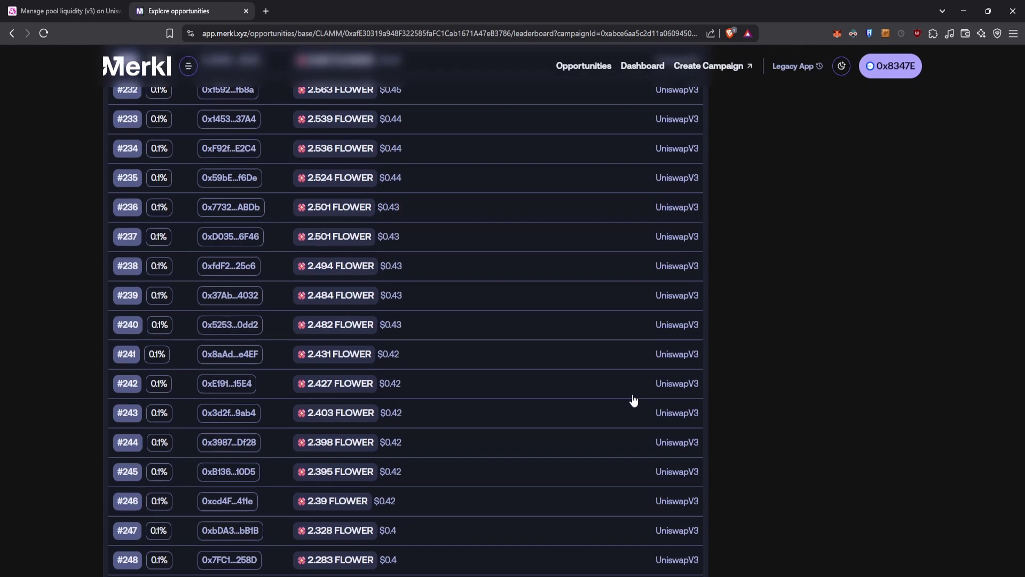
scroll(634, 400, down, 18)
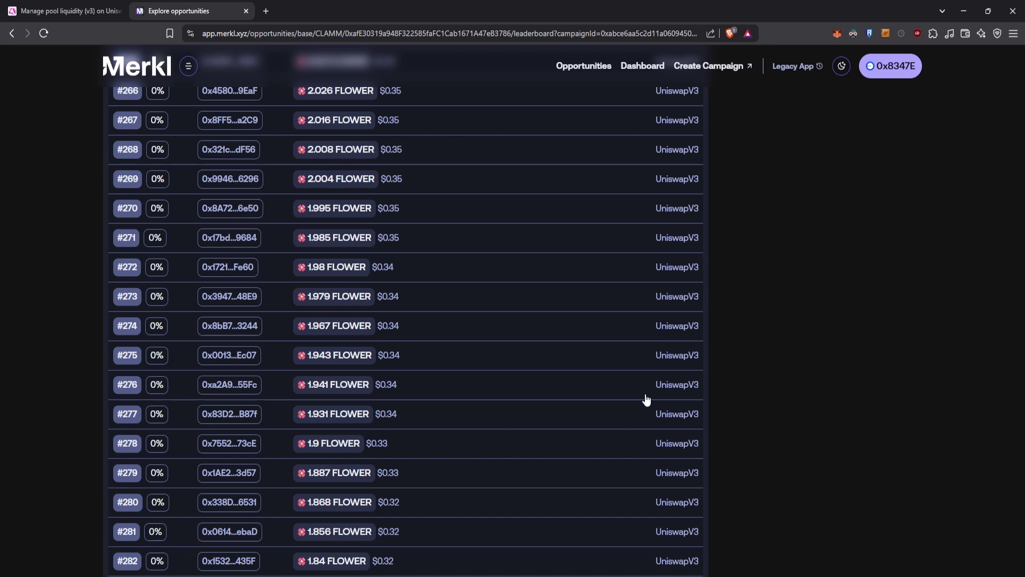
scroll(646, 399, up, 5)
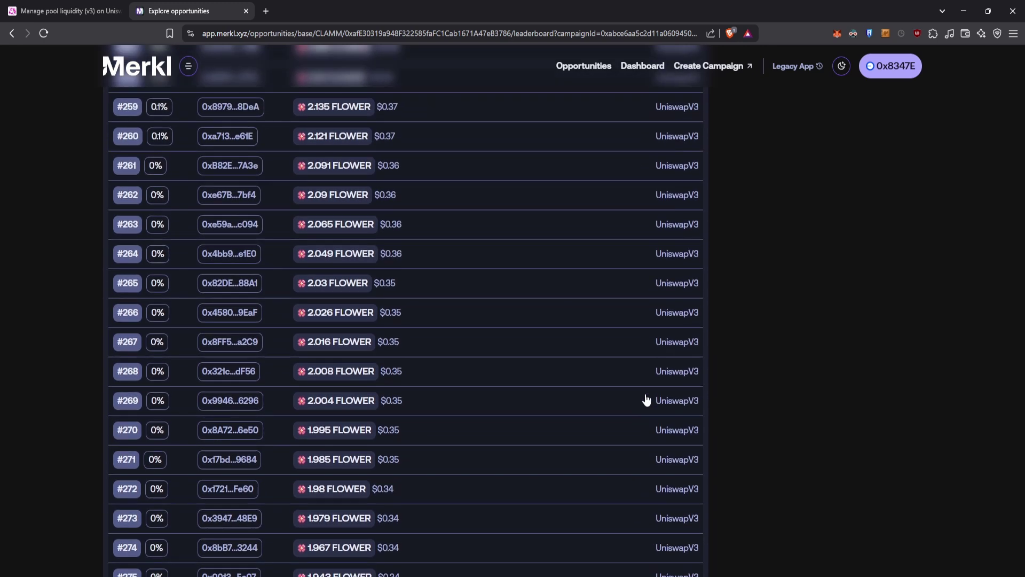
scroll(646, 399, up, 9)
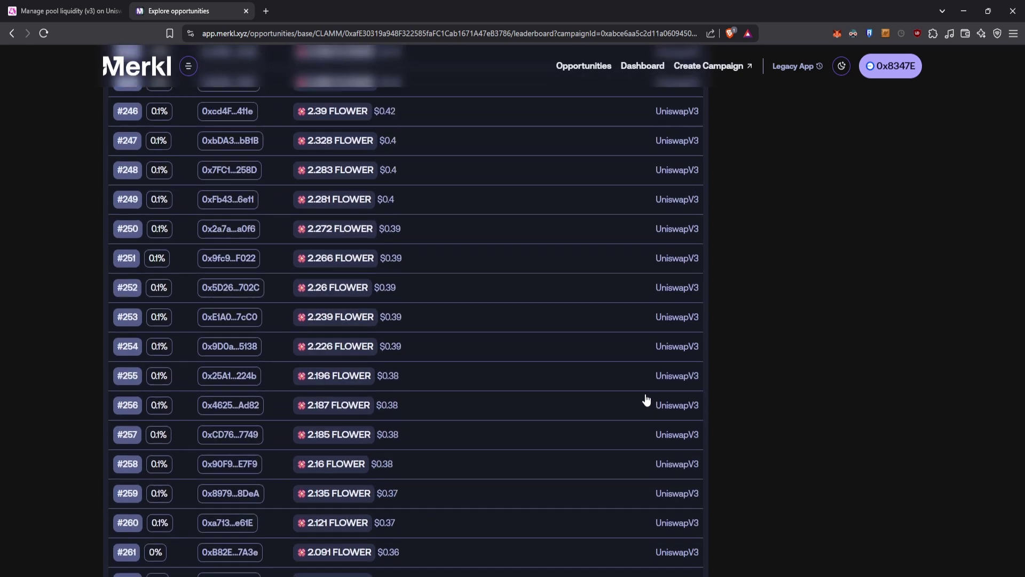
scroll(646, 399, up, 15)
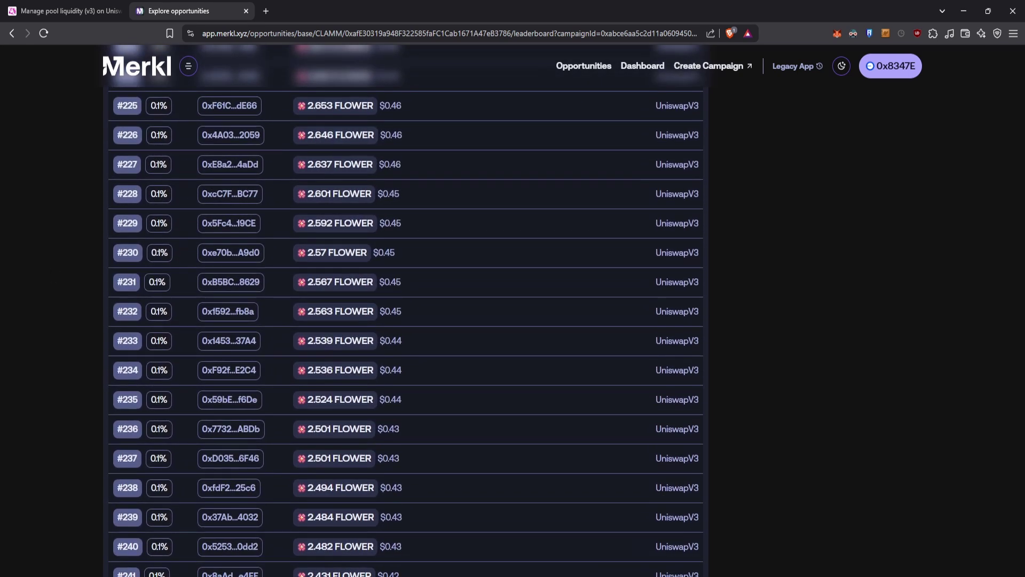
scroll(473, 305, up, 6)
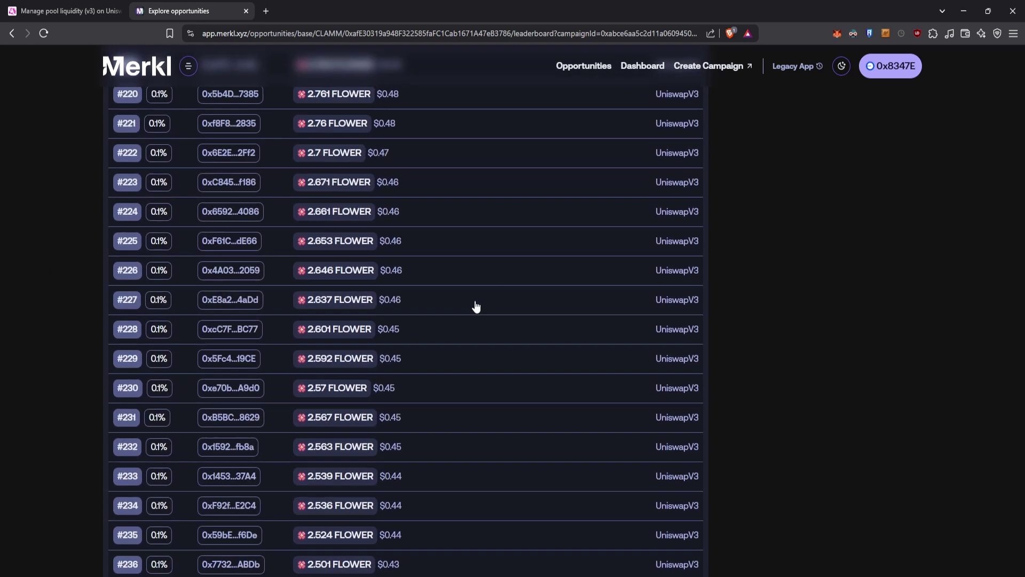
Glance at the Uniswap deposit fields, then examine the first ranks, daily rewards and APR on the Merkl leaderboard page
click(59, 11)
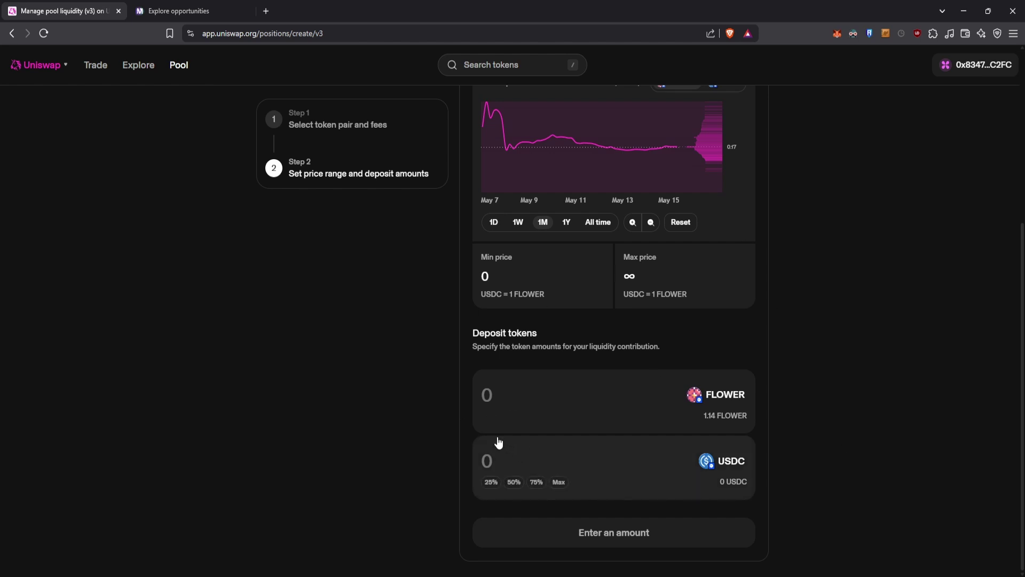
click(156, 13)
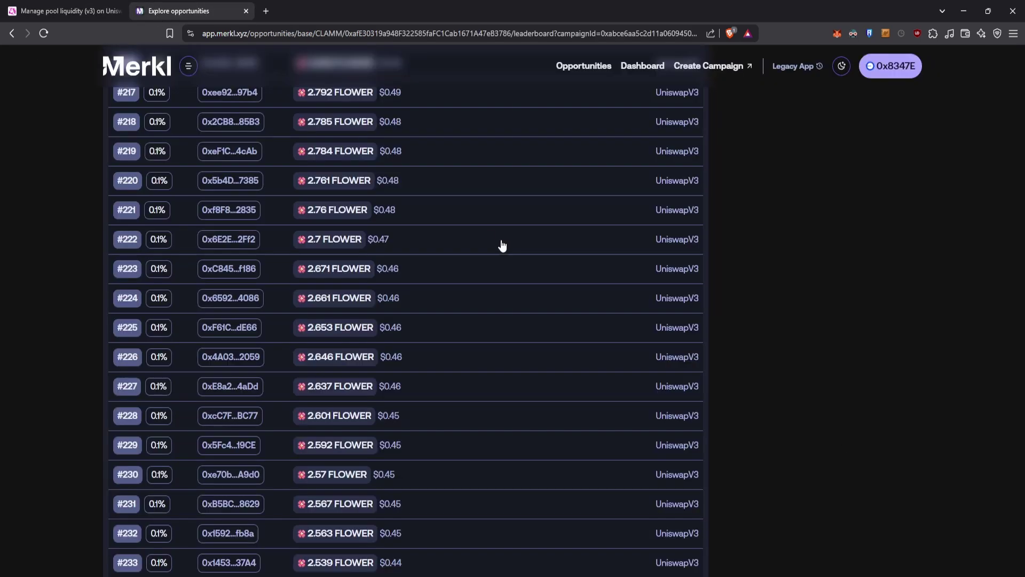
scroll(500, 246, up, 5)
scroll(501, 245, up, 6)
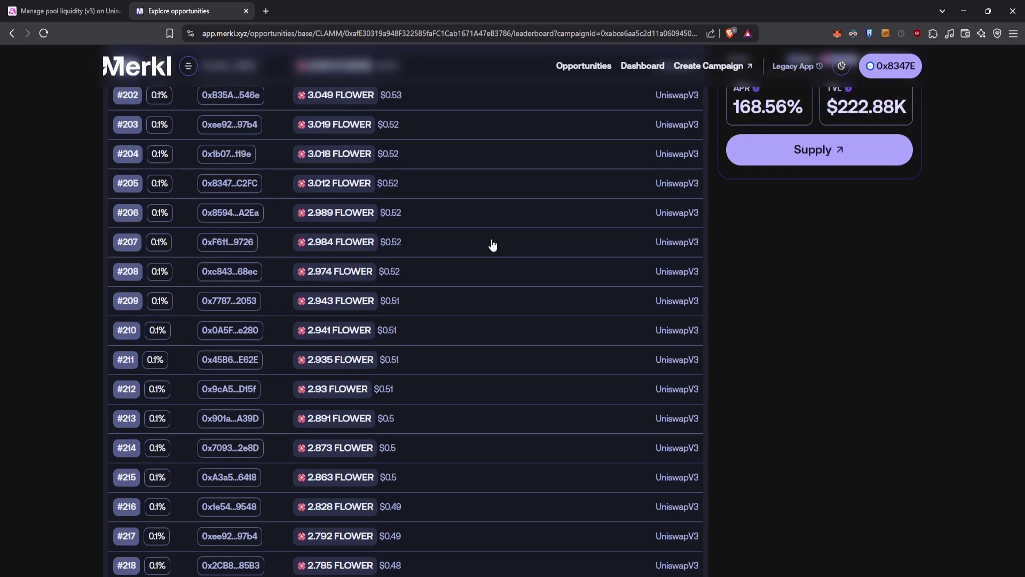
scroll(492, 244, up, 1)
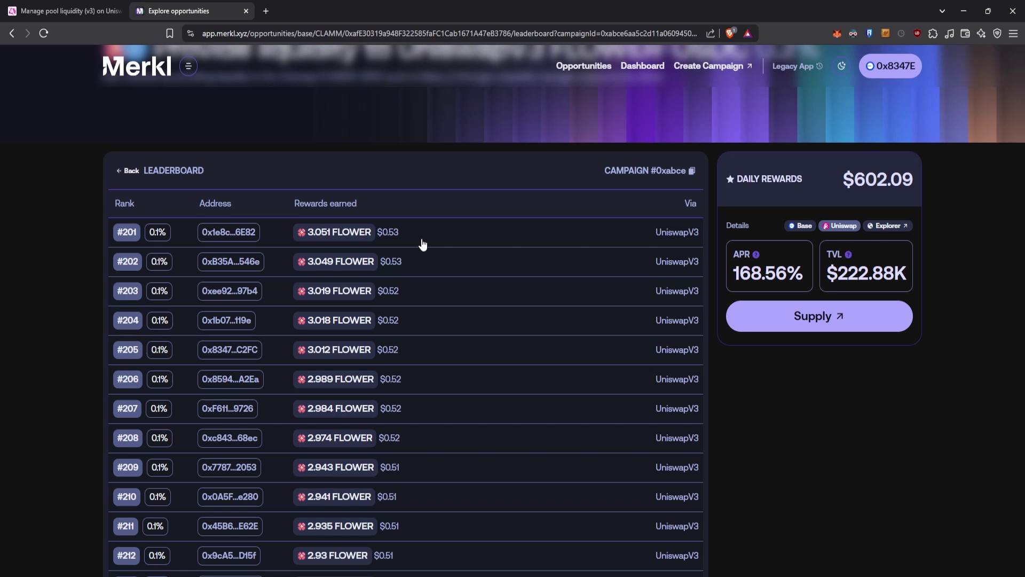
scroll(441, 248, down, 2)
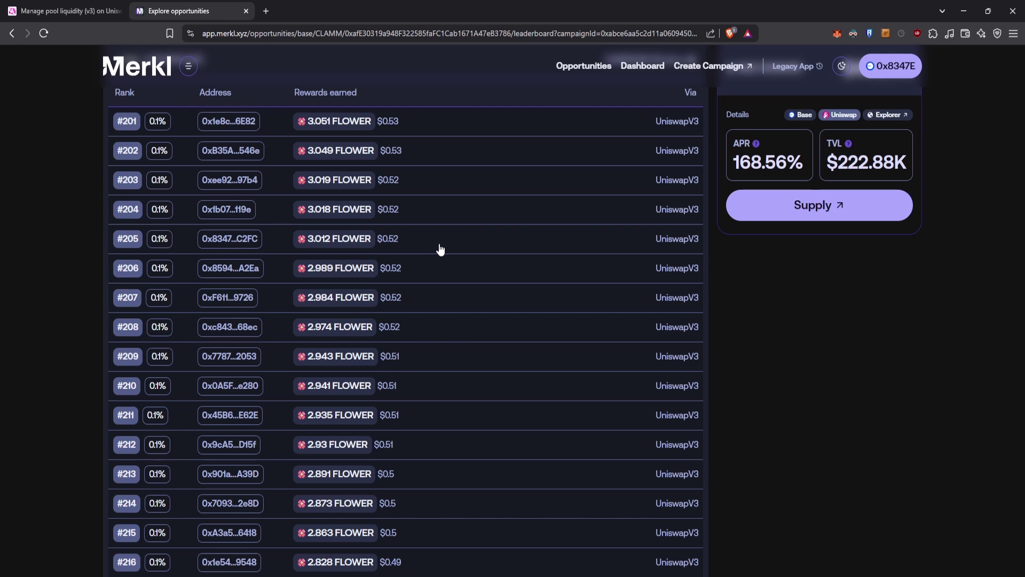
scroll(440, 249, up, 2)
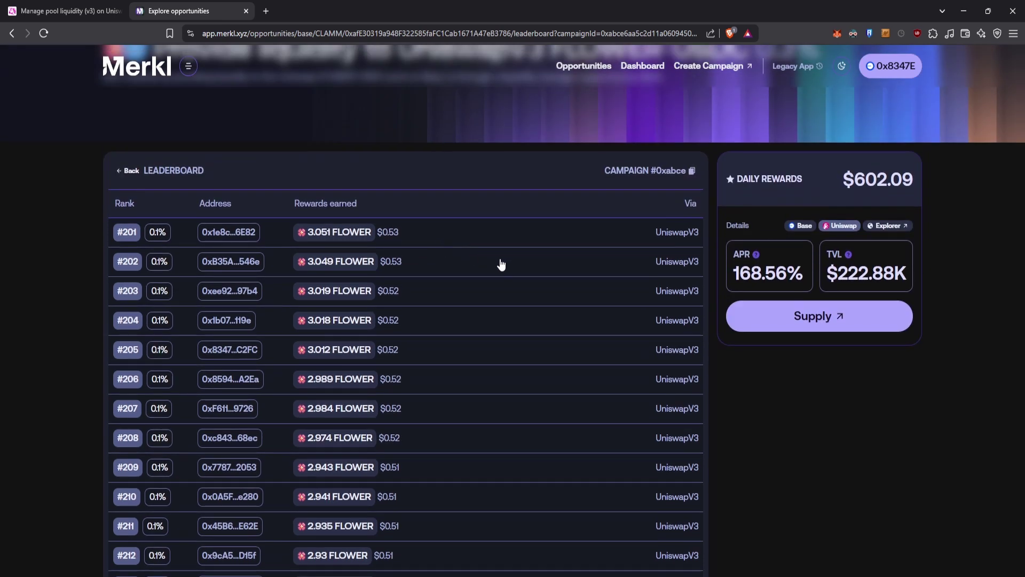
scroll(534, 196, up, 1)
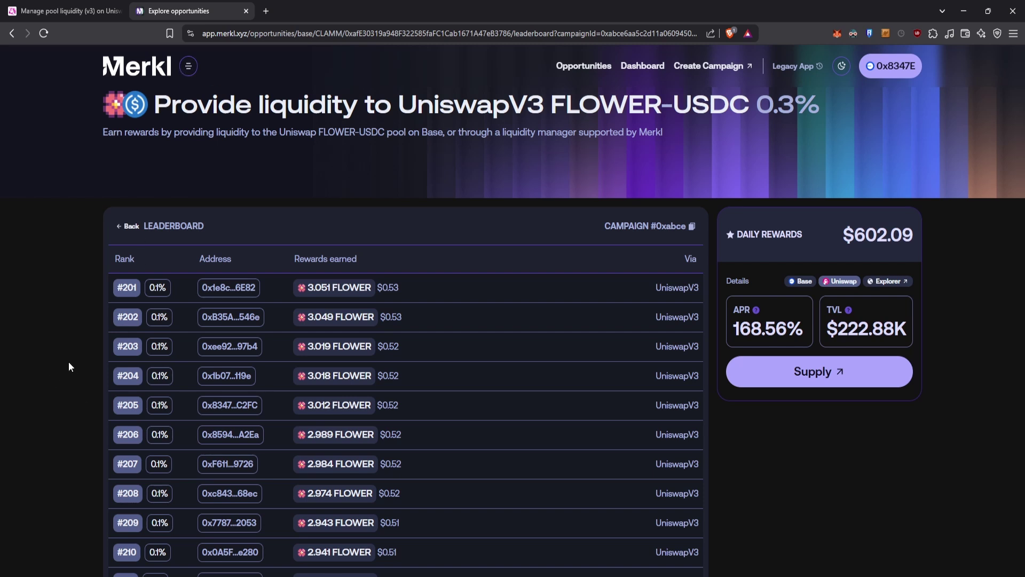
Return to Uniswap to view the list of your positions, then switch back to the Merkl leaderboard page
click(71, 8)
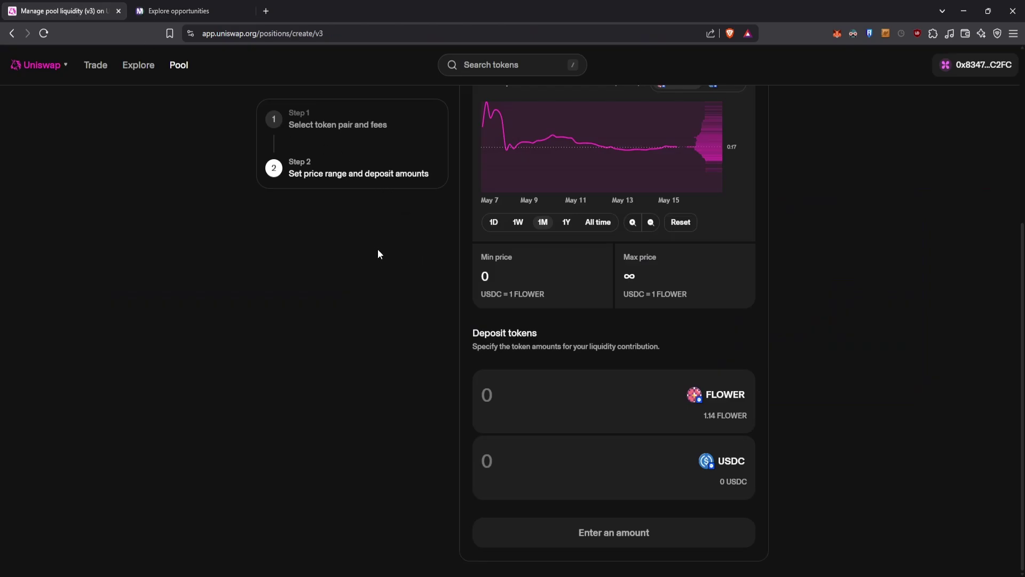
scroll(357, 249, up, 4)
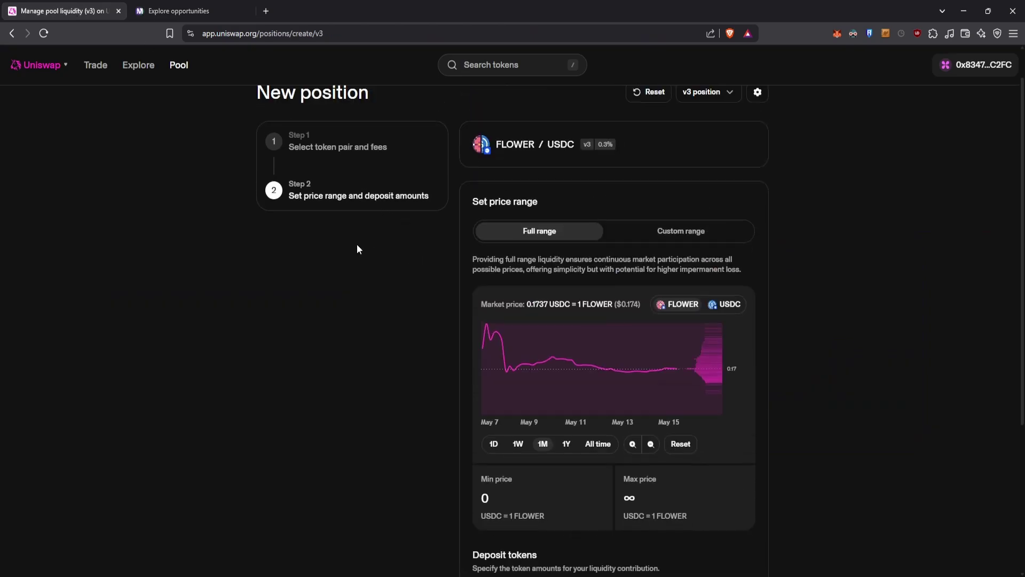
scroll(356, 249, up, 1)
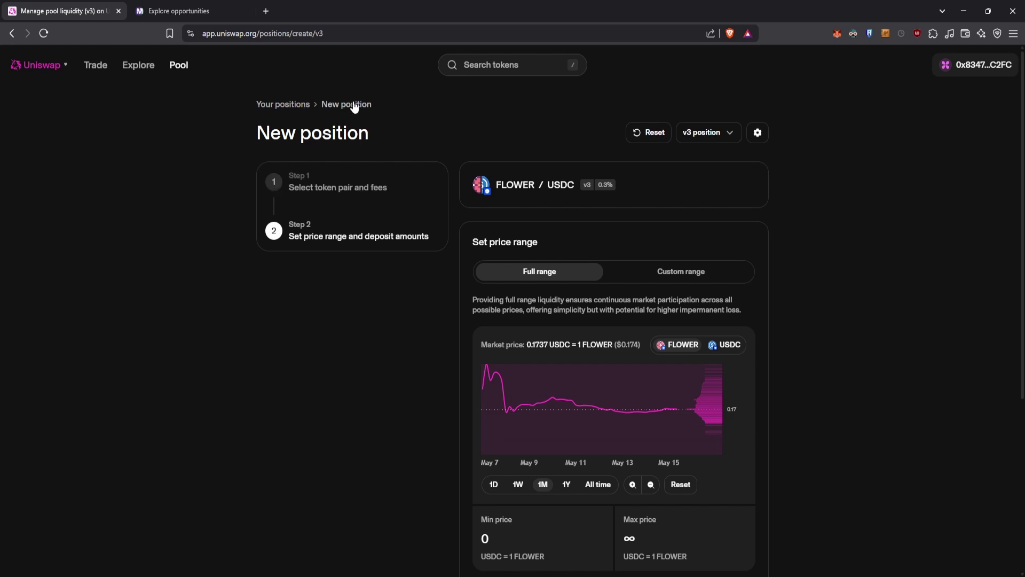
click(297, 105)
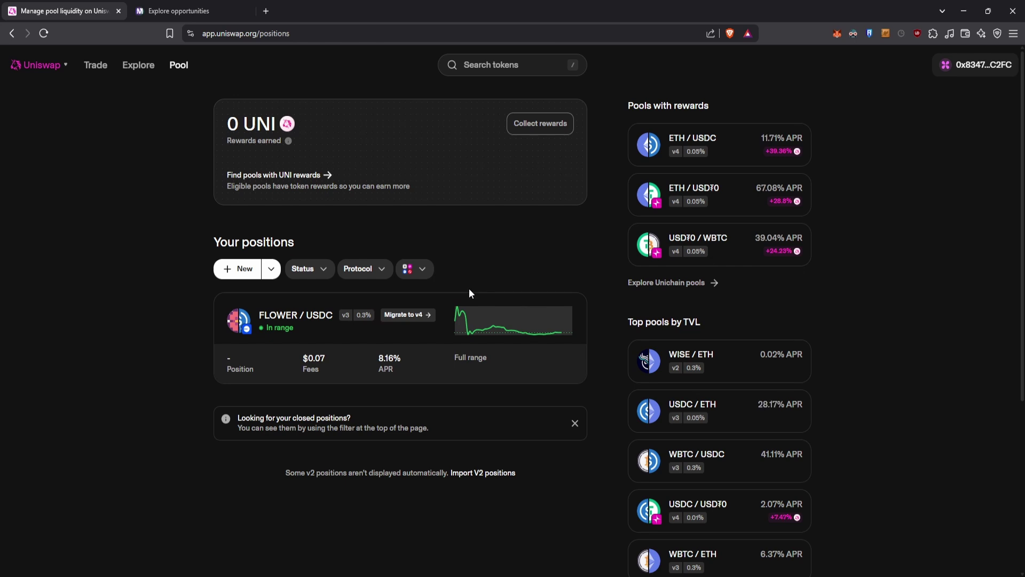
click(195, 13)
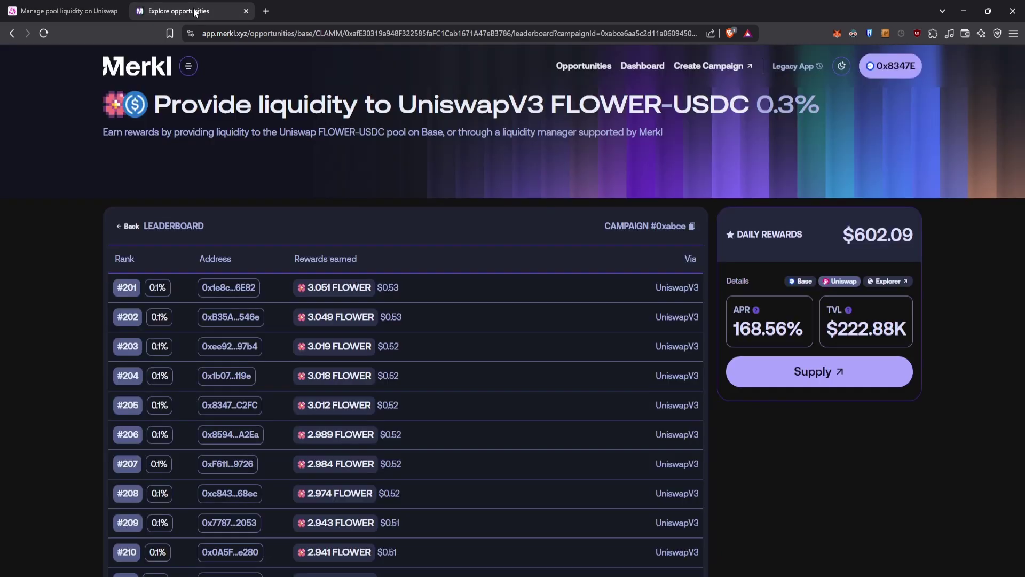